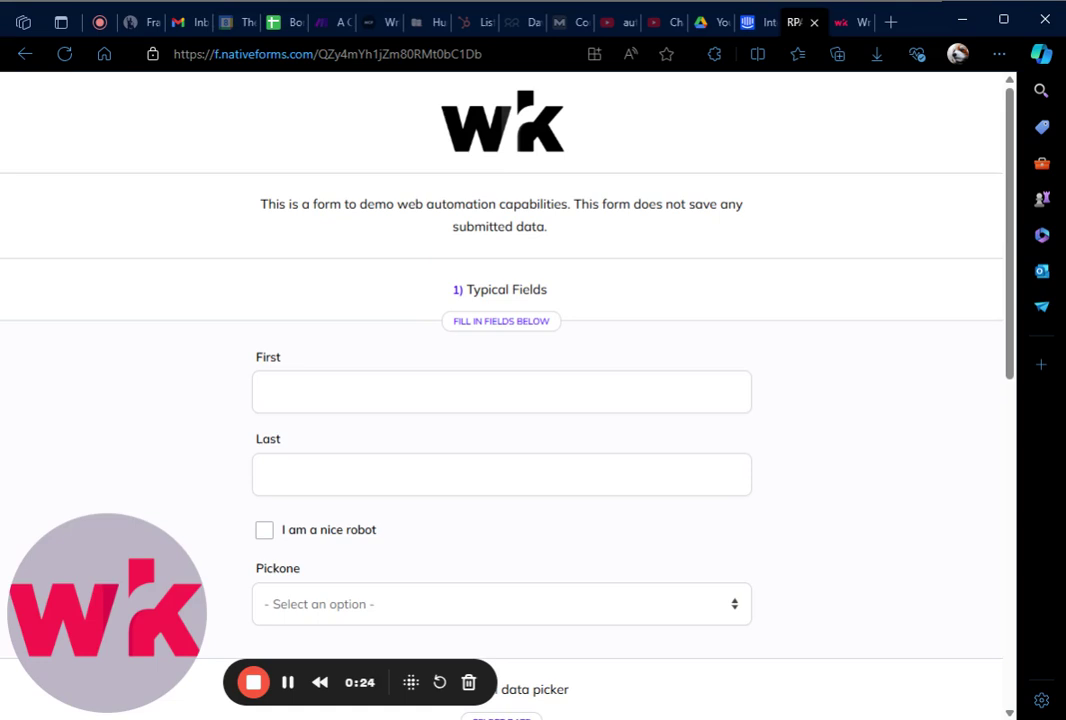
- Look over the RPA demo form's typical fields, date picker and long text section
scroll(740, 618, down, 1)
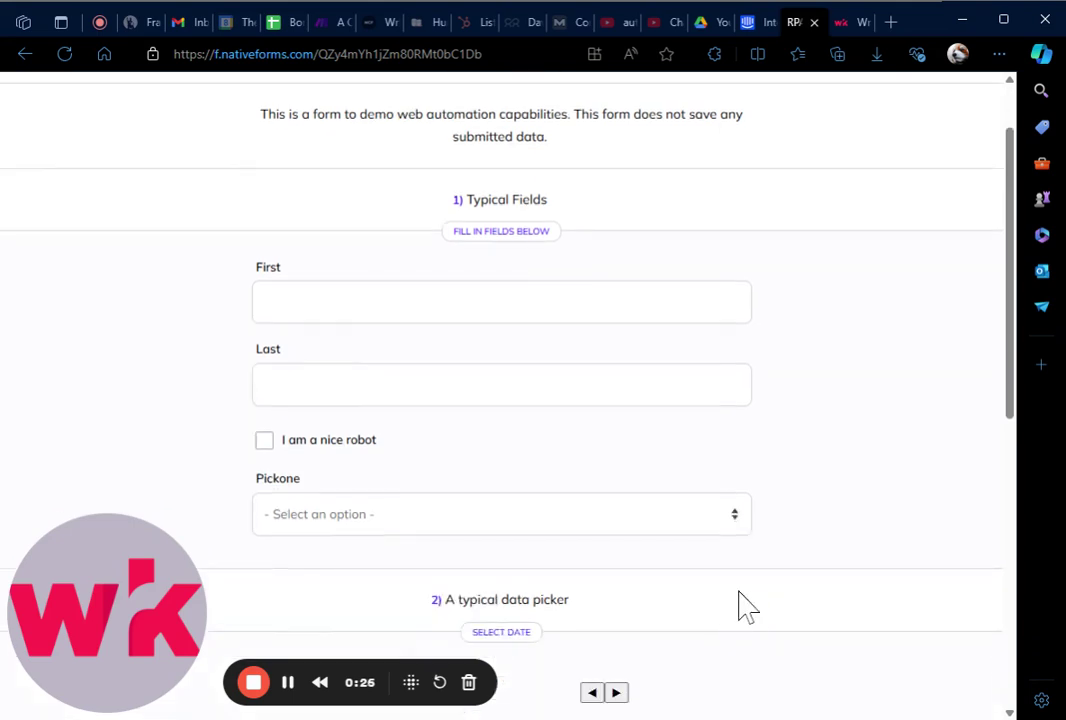
scroll(766, 588, down, 5)
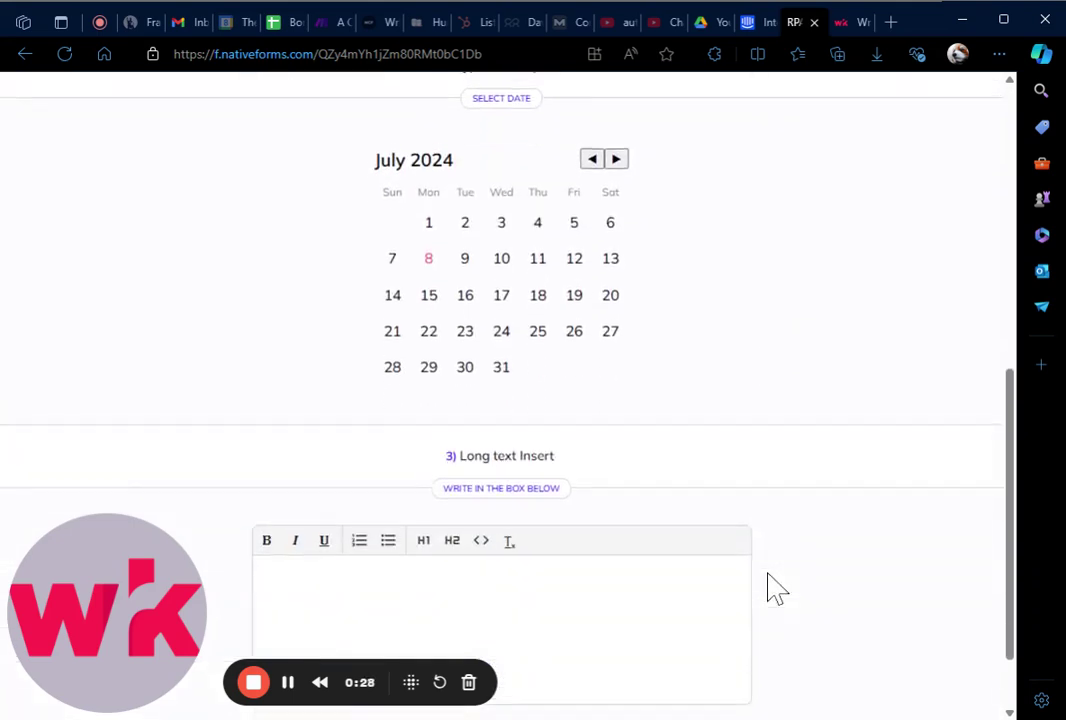
scroll(766, 588, up, 7)
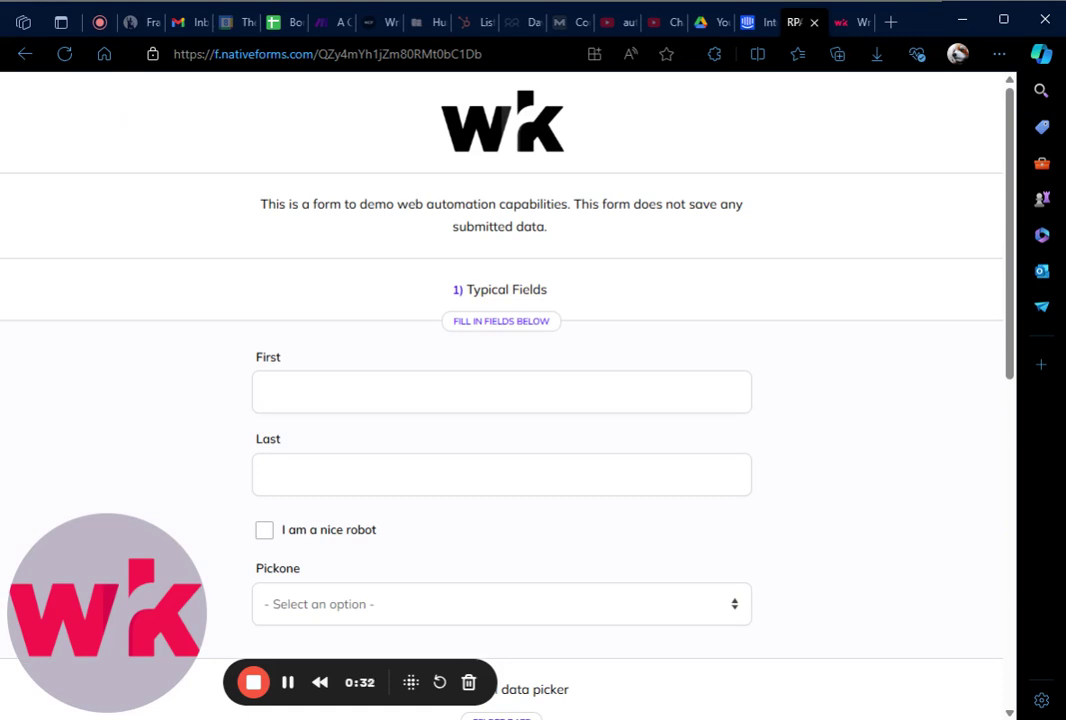
scroll(783, 582, down, 1)
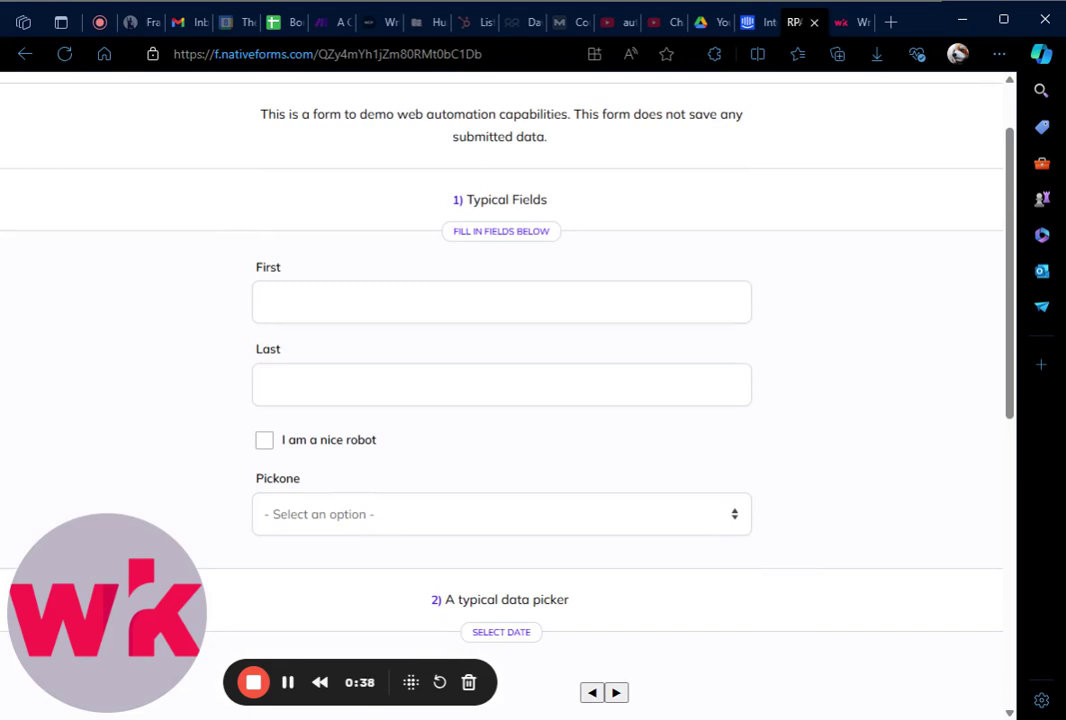
scroll(785, 564, up, 2)
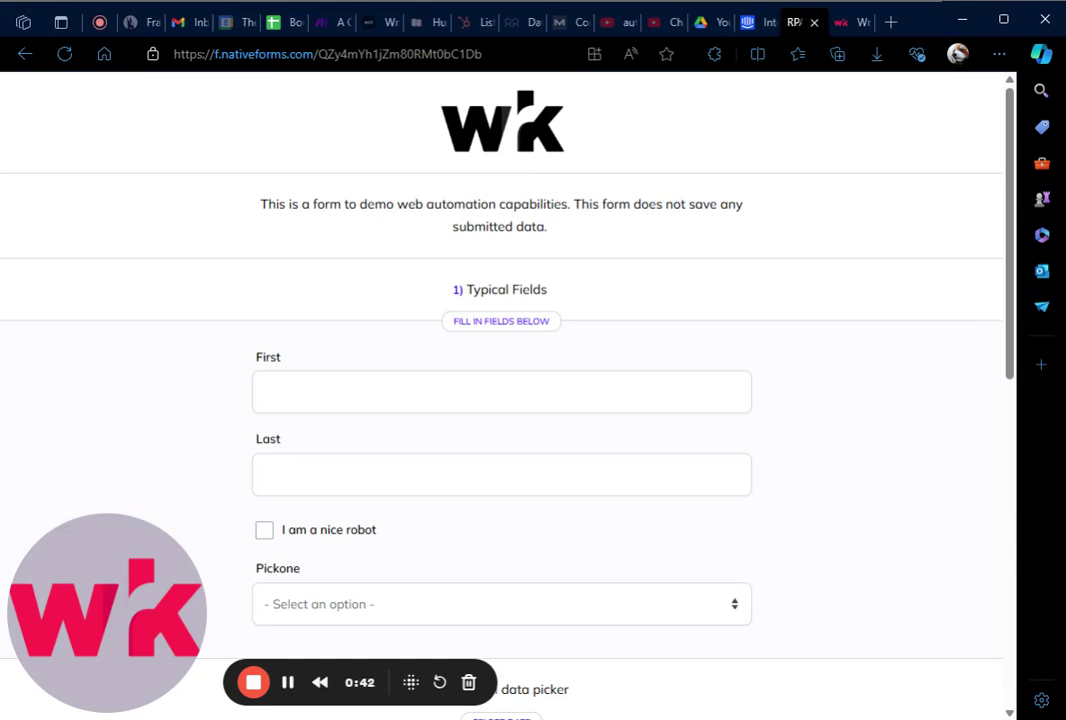
scroll(785, 563, down, 2)
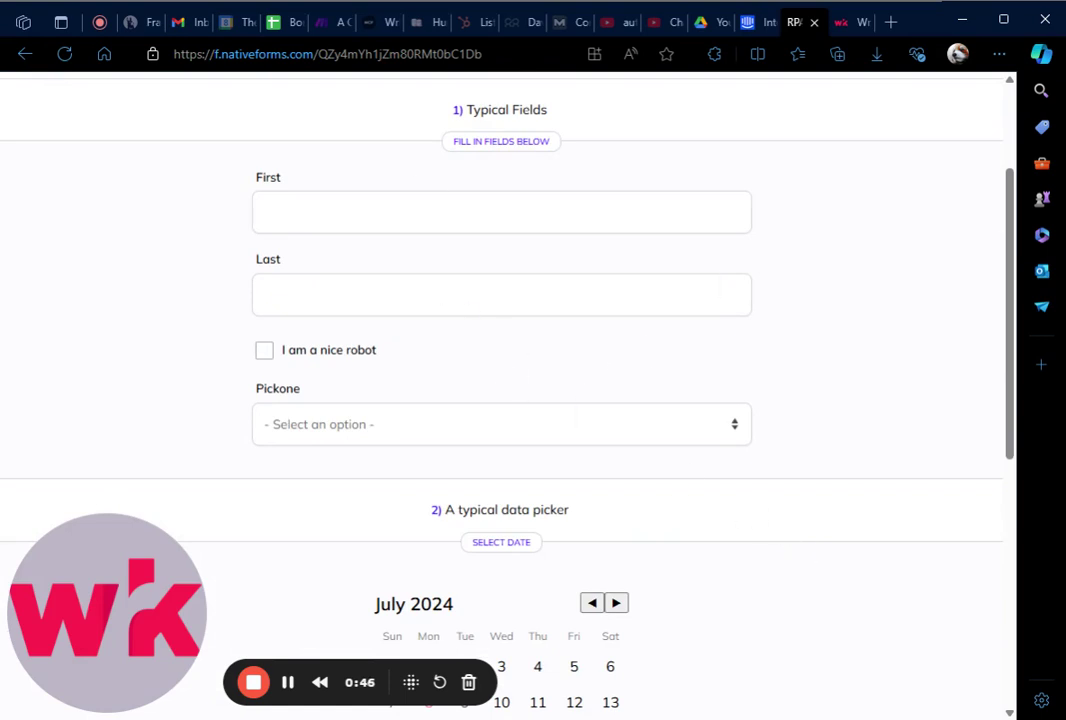
- Try out the "I am a nice robot" checkbox and view the choices offered by the Pickone field
click(263, 352)
click(263, 352)
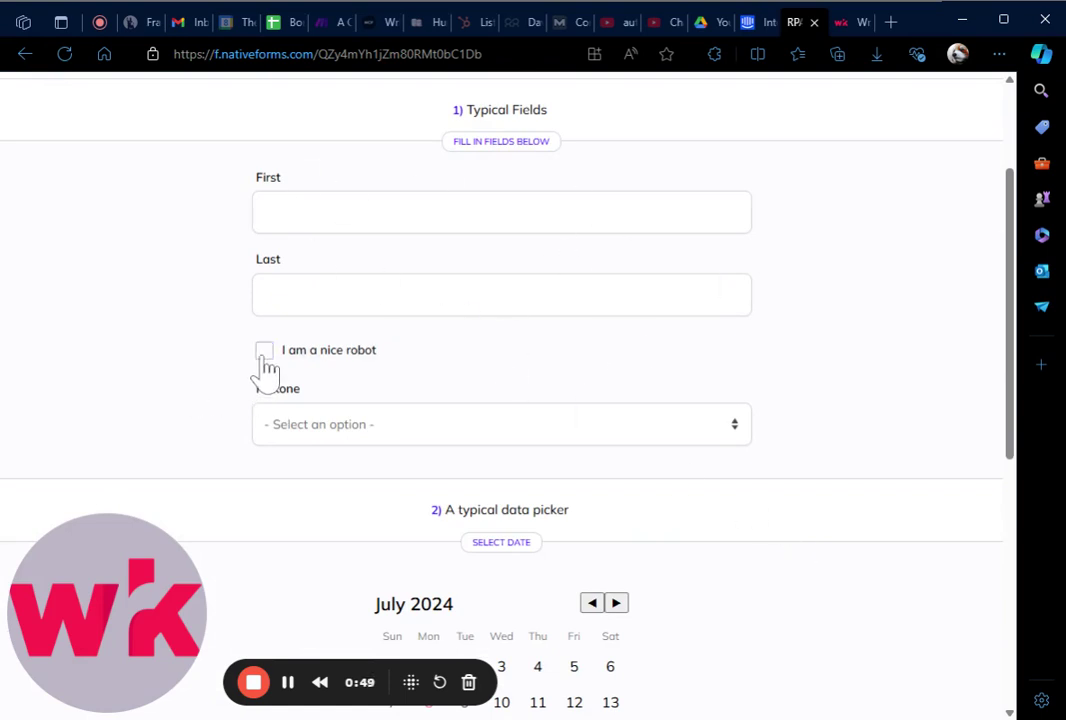
click(447, 435)
click(757, 392)
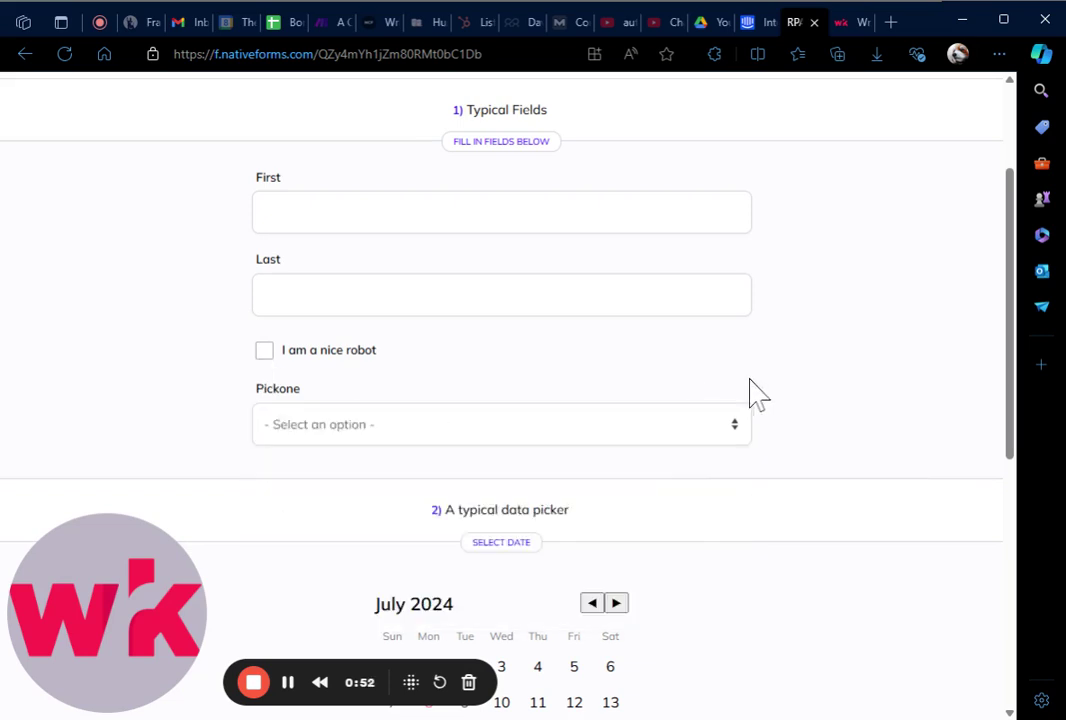
- Try the date picker's month navigation forward and back, and inspect the long text box
scroll(657, 430, down, 3)
click(616, 333)
click(592, 333)
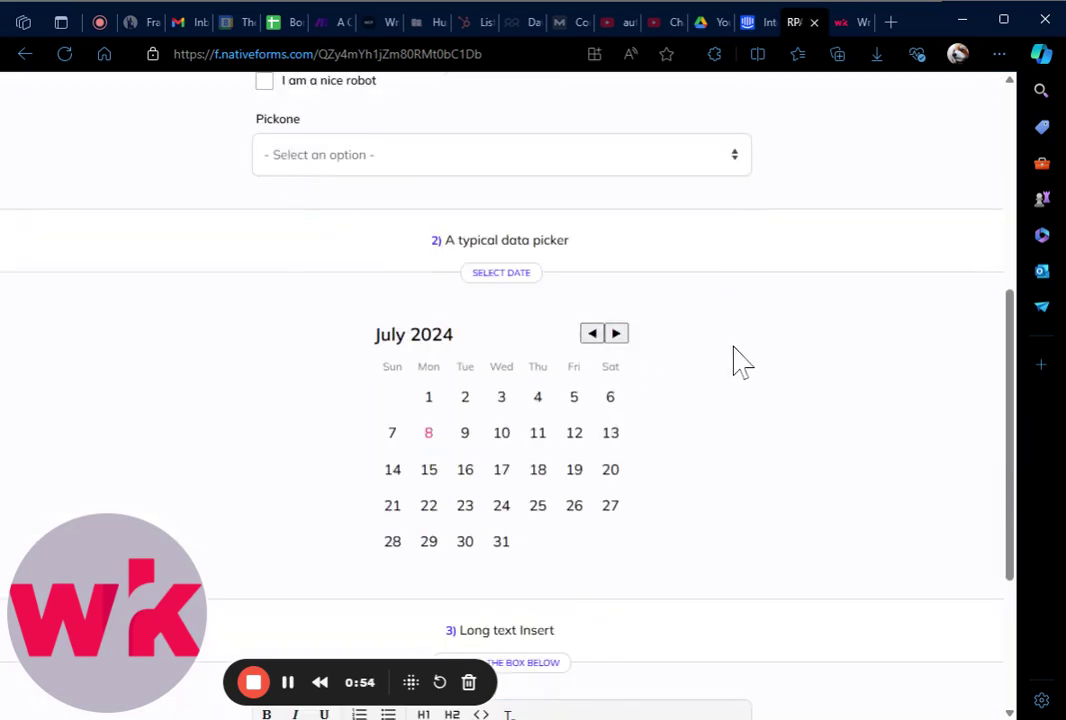
scroll(738, 362, down, 3)
click(612, 490)
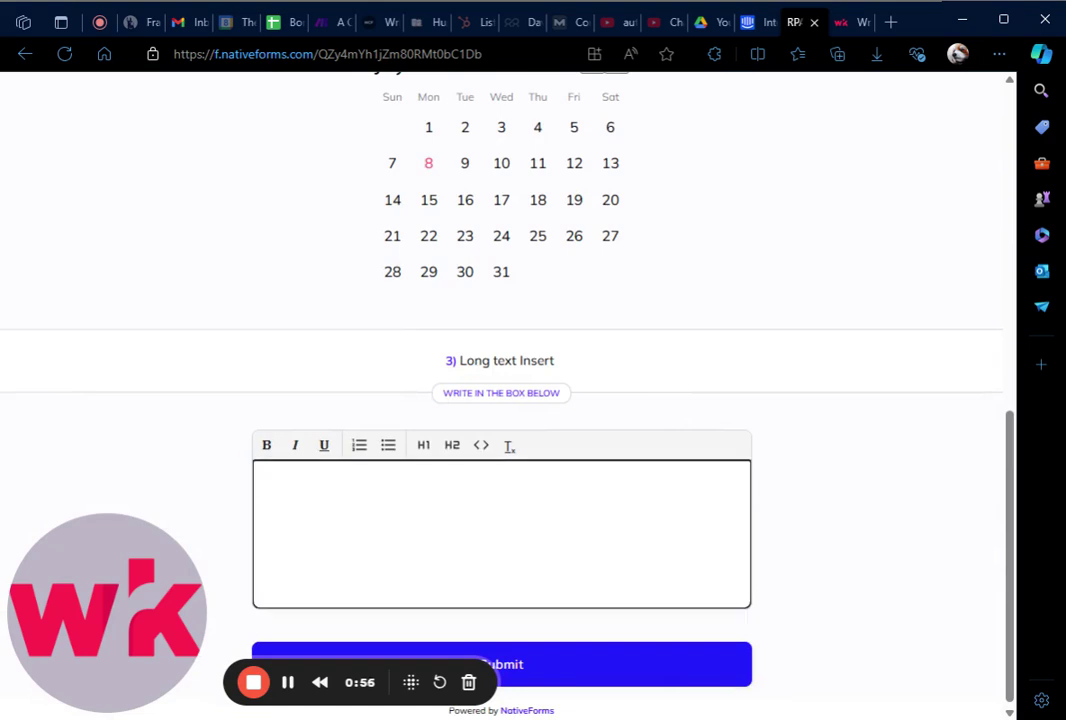
scroll(571, 490, up, 10)
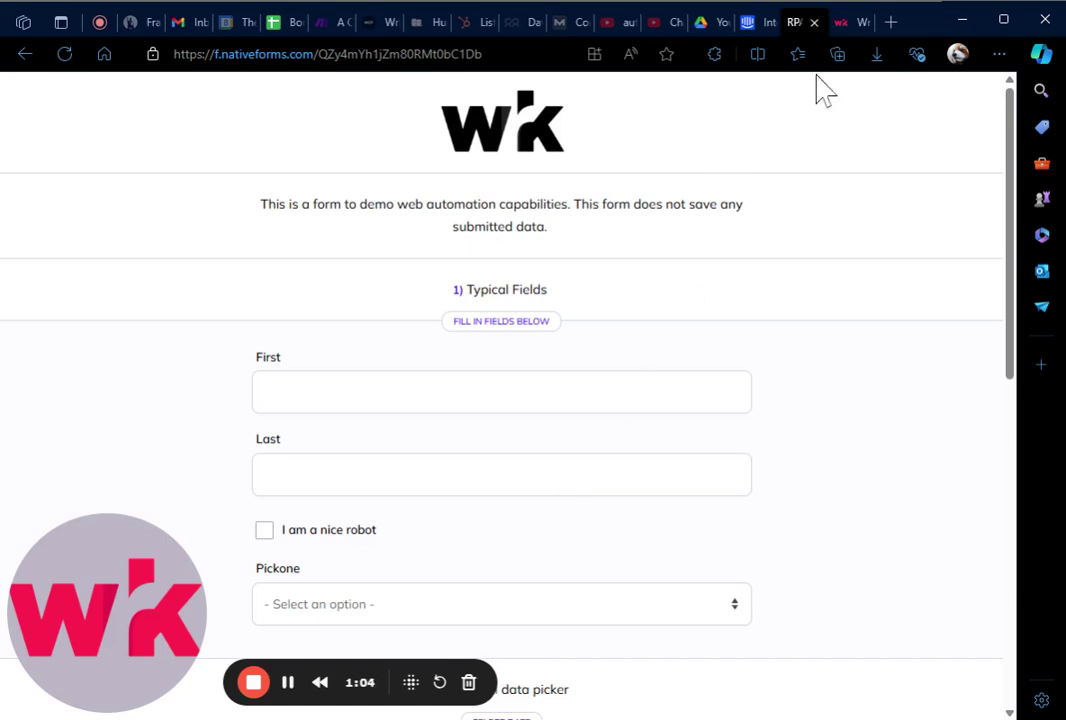
- Switch to the Wrk designer and review the action sequence of the Simple RPA / Web Automation Demo workflow
click(843, 24)
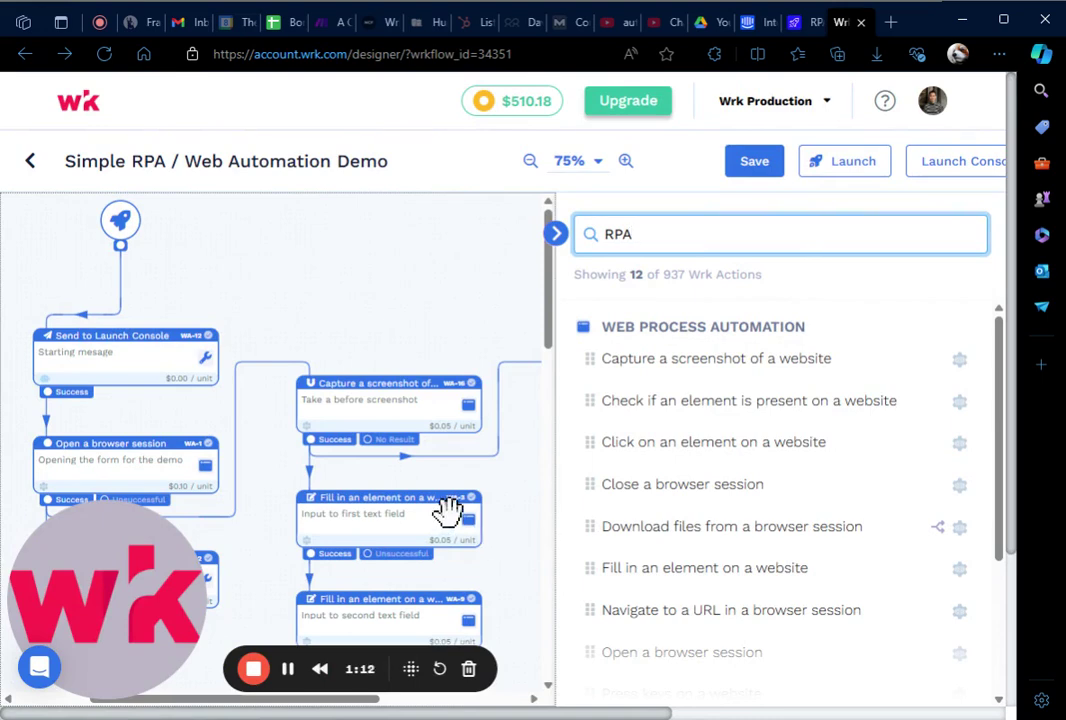
scroll(450, 510, down, 2)
scroll(452, 505, down, 5)
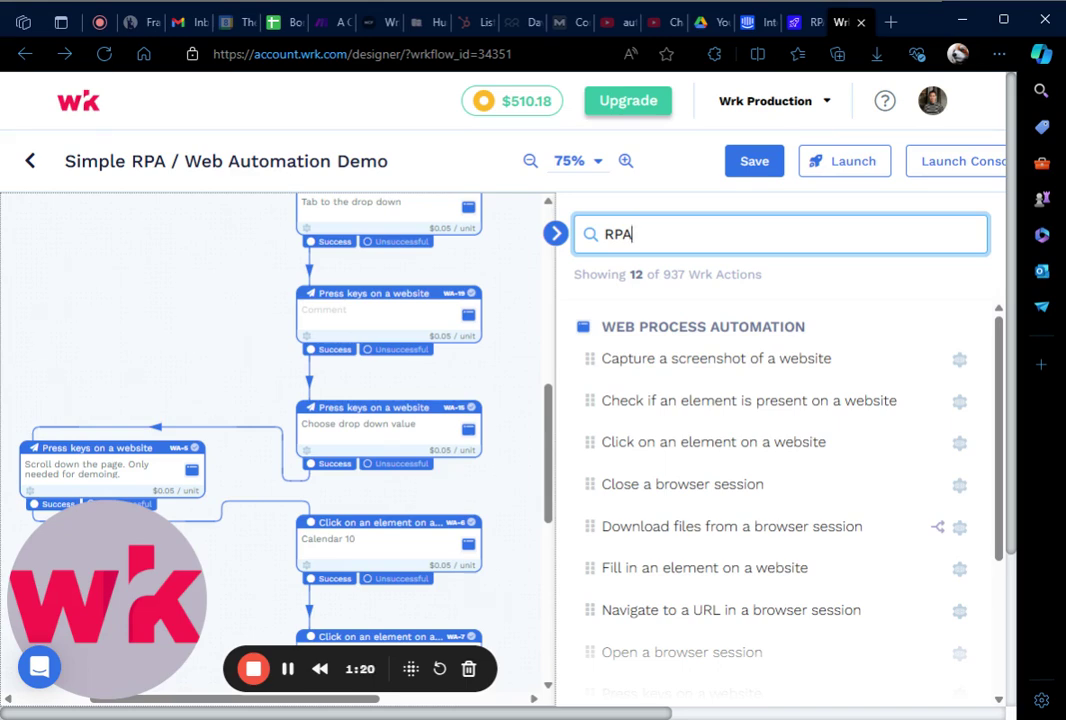
scroll(452, 505, down, 4)
scroll(452, 505, up, 10)
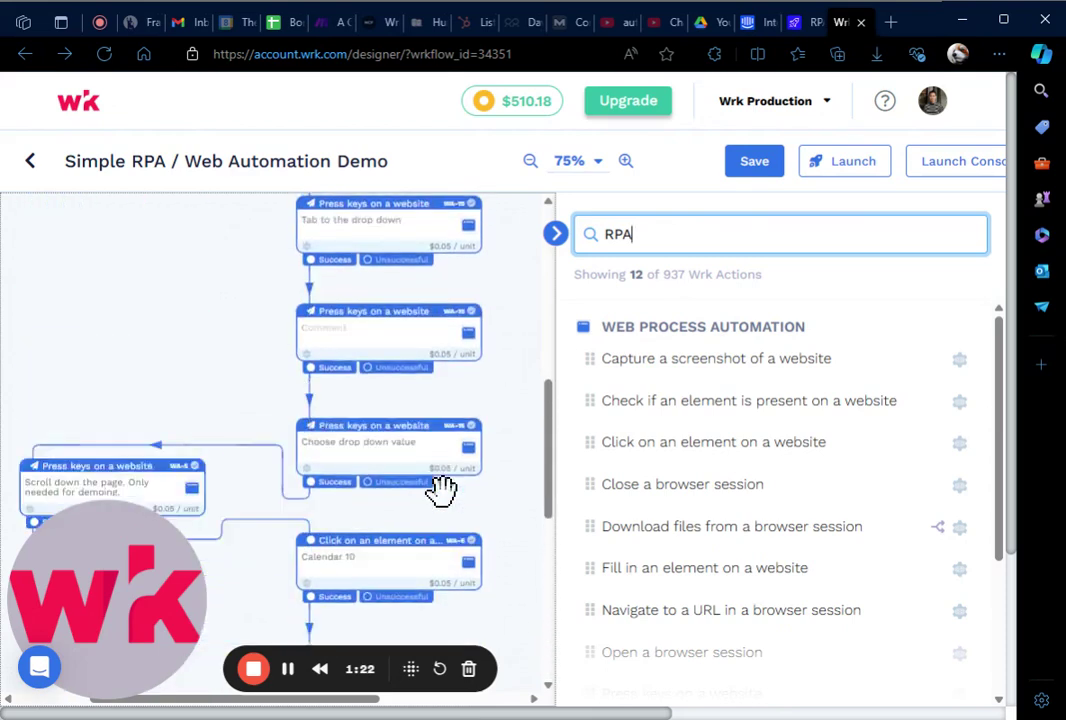
- Inspect the configuration of the "Open a browser session" action, including its website link
click(128, 458)
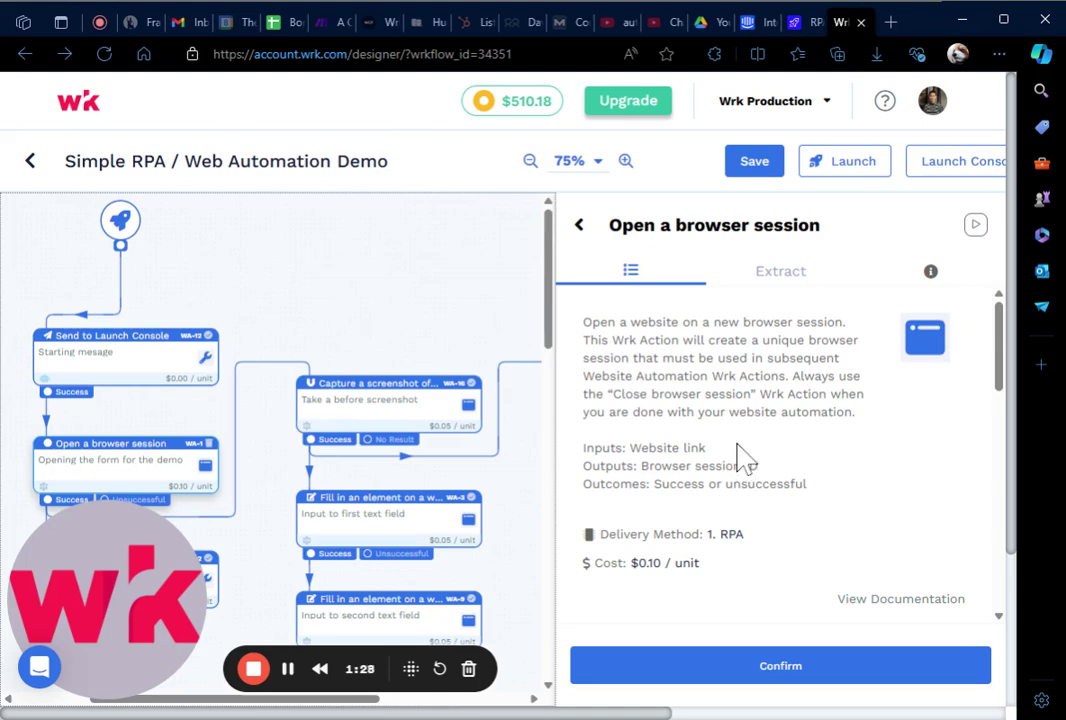
scroll(745, 458, down, 1)
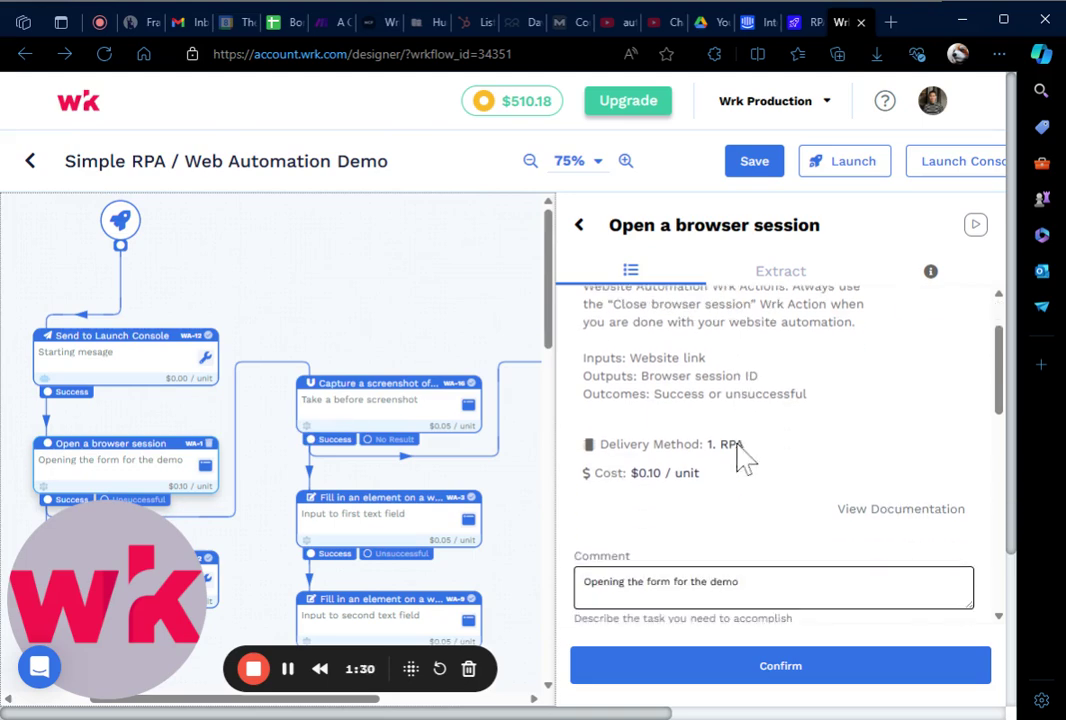
scroll(738, 475, down, 4)
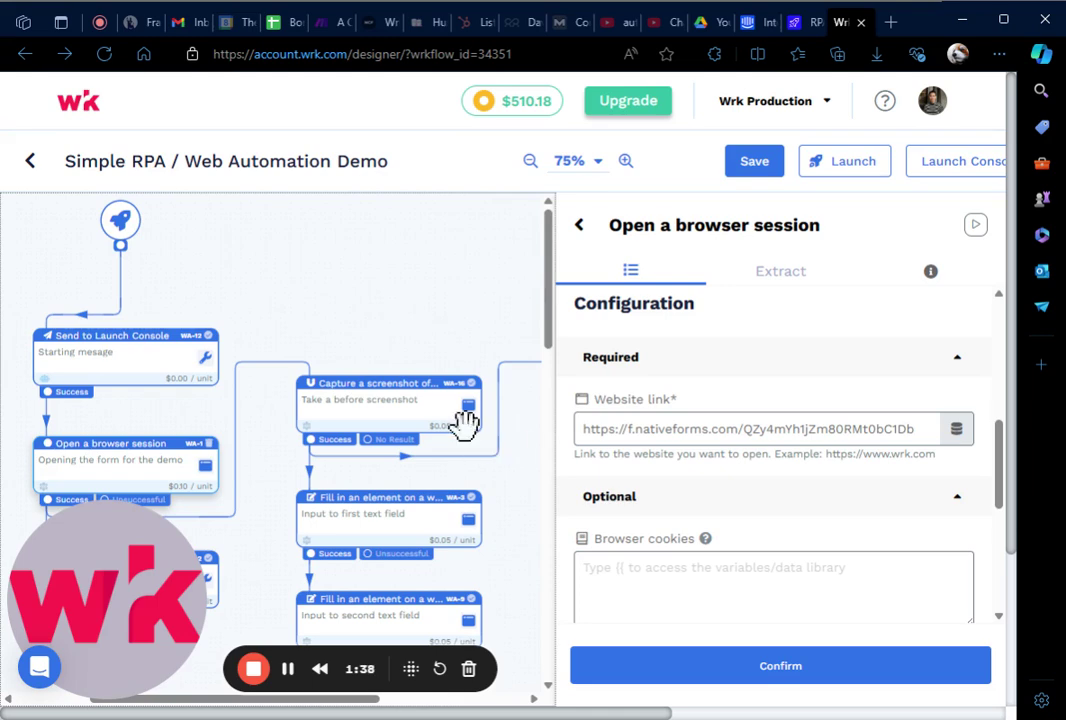
- Inspect the "Input to first text field" action's session ID, element identifier, input type and value settings
scroll(462, 423, down, 3)
click(381, 345)
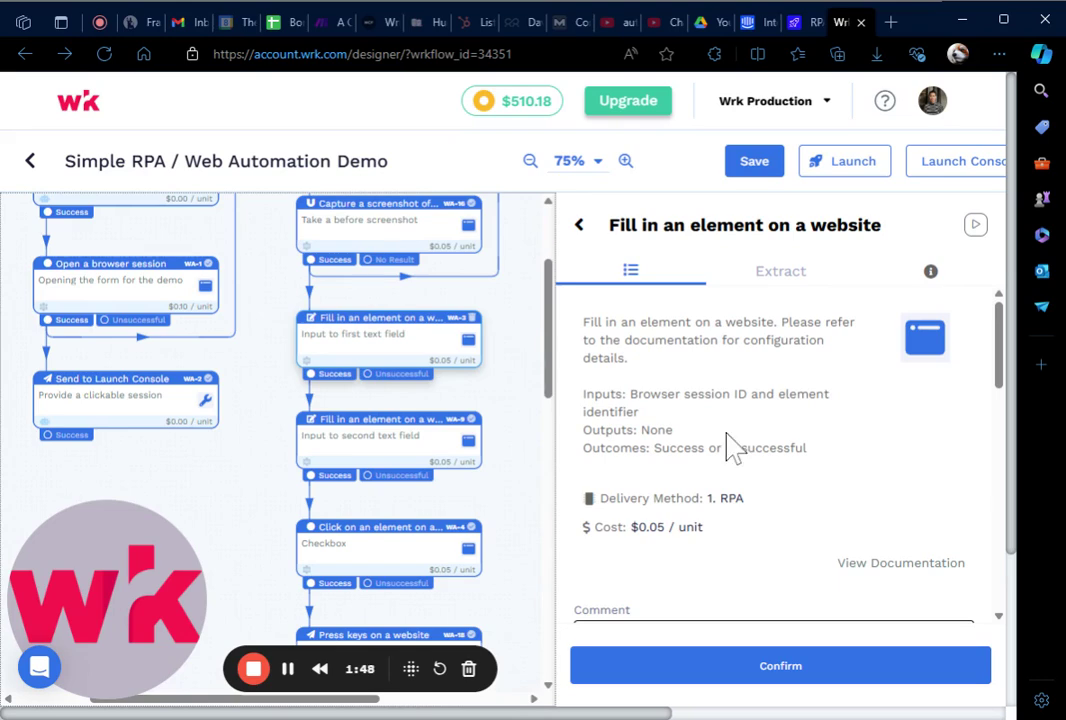
scroll(733, 447, down, 5)
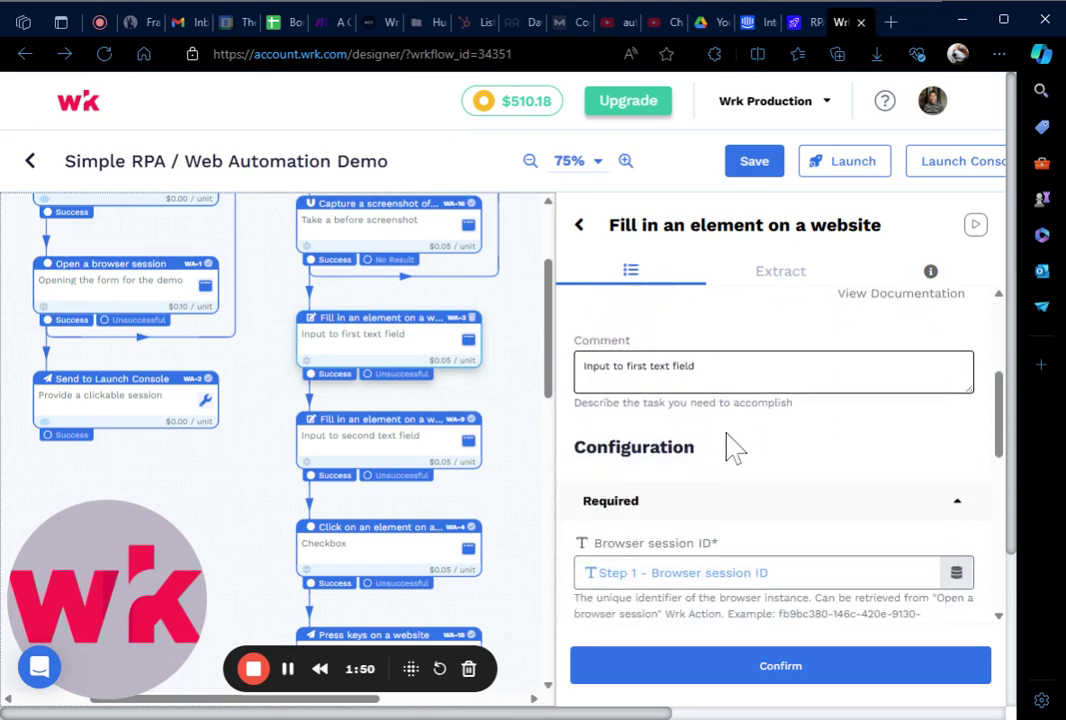
scroll(733, 447, down, 1)
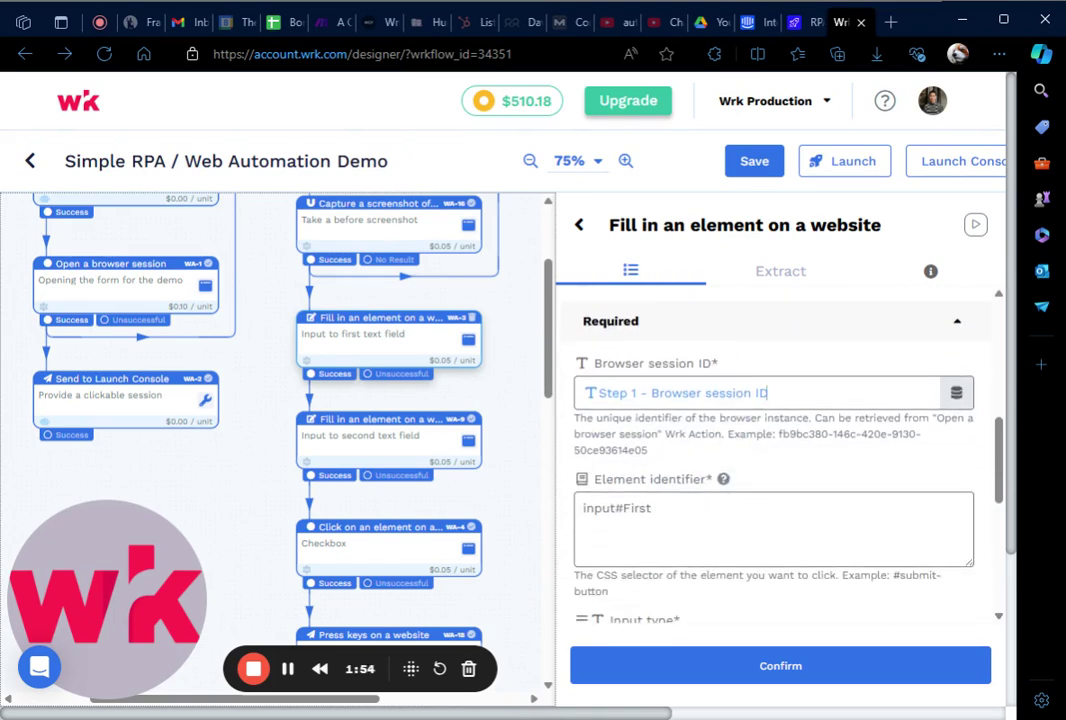
scroll(650, 490, down, 2)
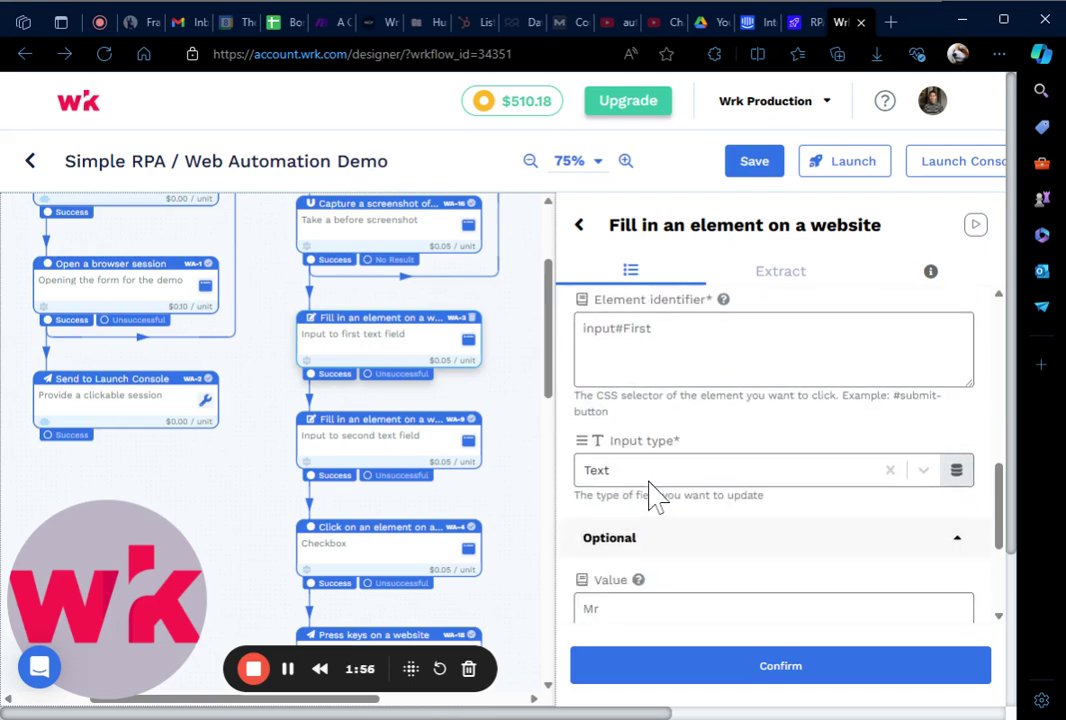
scroll(652, 487, down, 1)
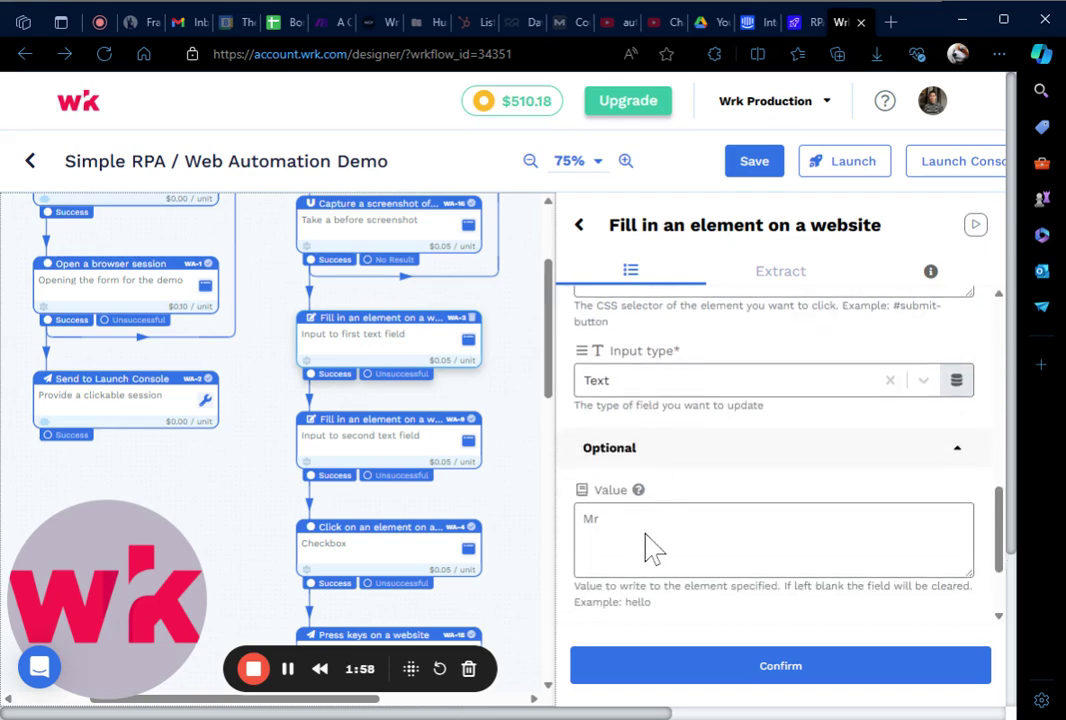
scroll(661, 523, up, 2)
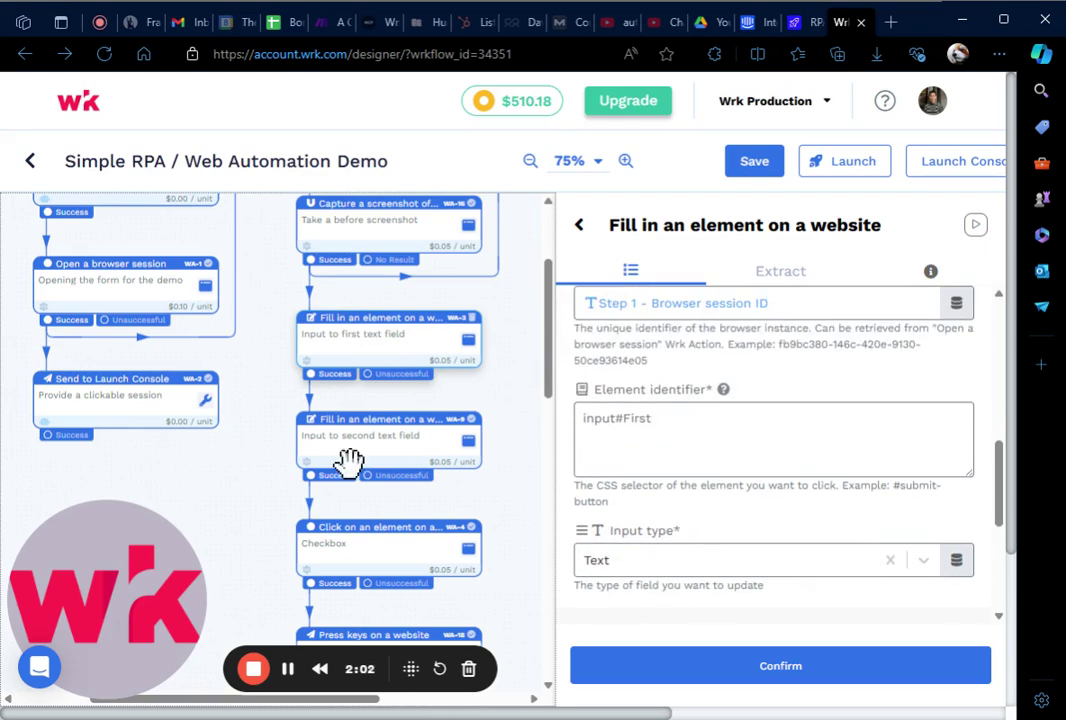
- Inspect the "Calendar 10" action's configuration, including its browser session ID and element identifier
scroll(350, 460, down, 2)
scroll(350, 460, down, 5)
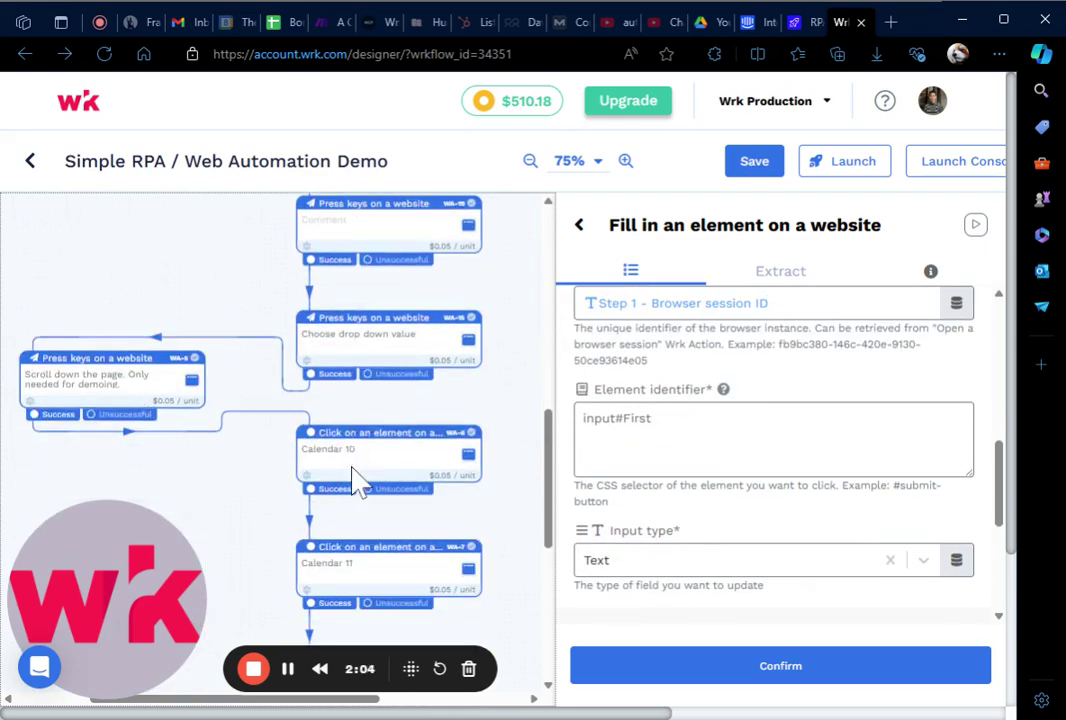
click(398, 452)
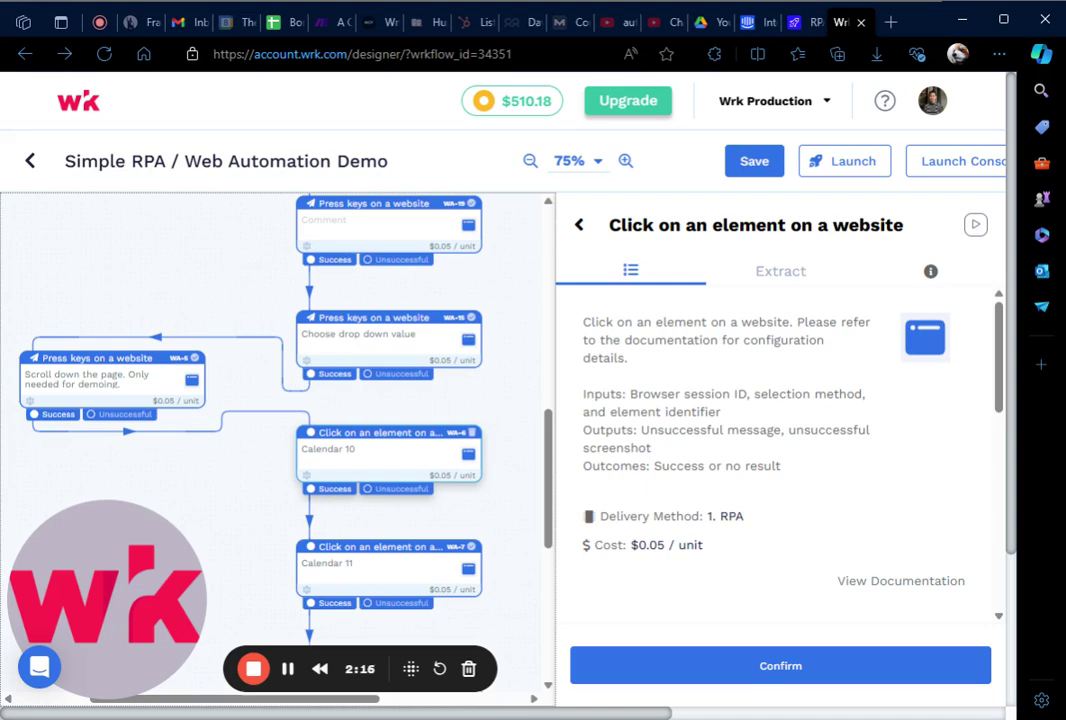
scroll(697, 440, down, 5)
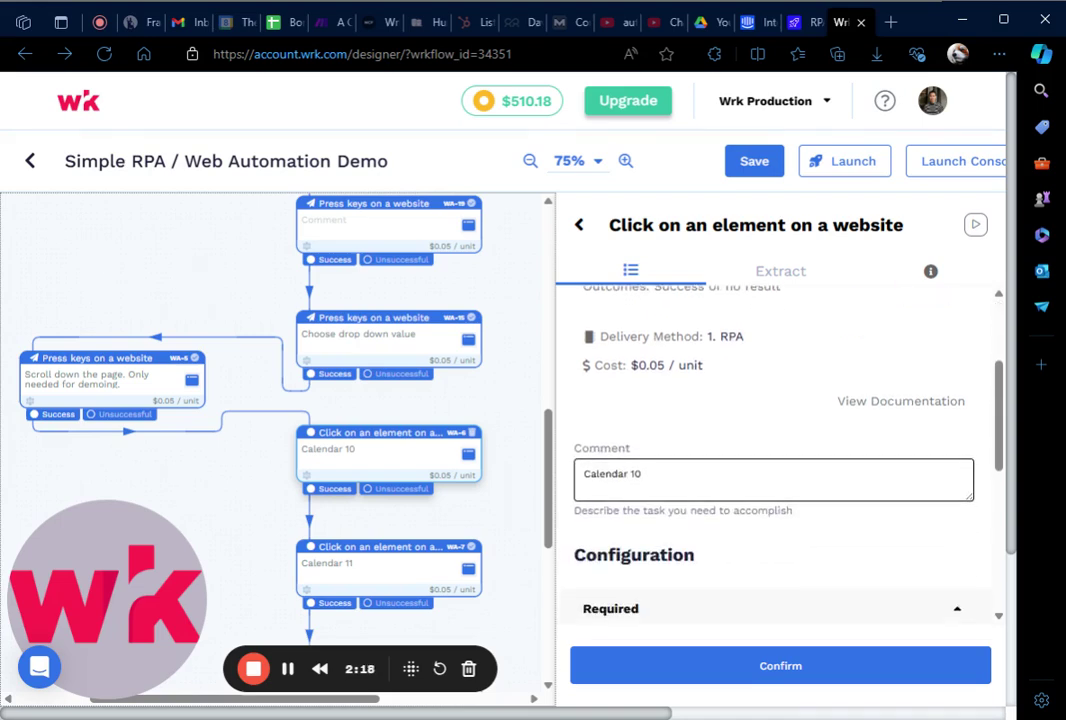
scroll(697, 509, down, 2)
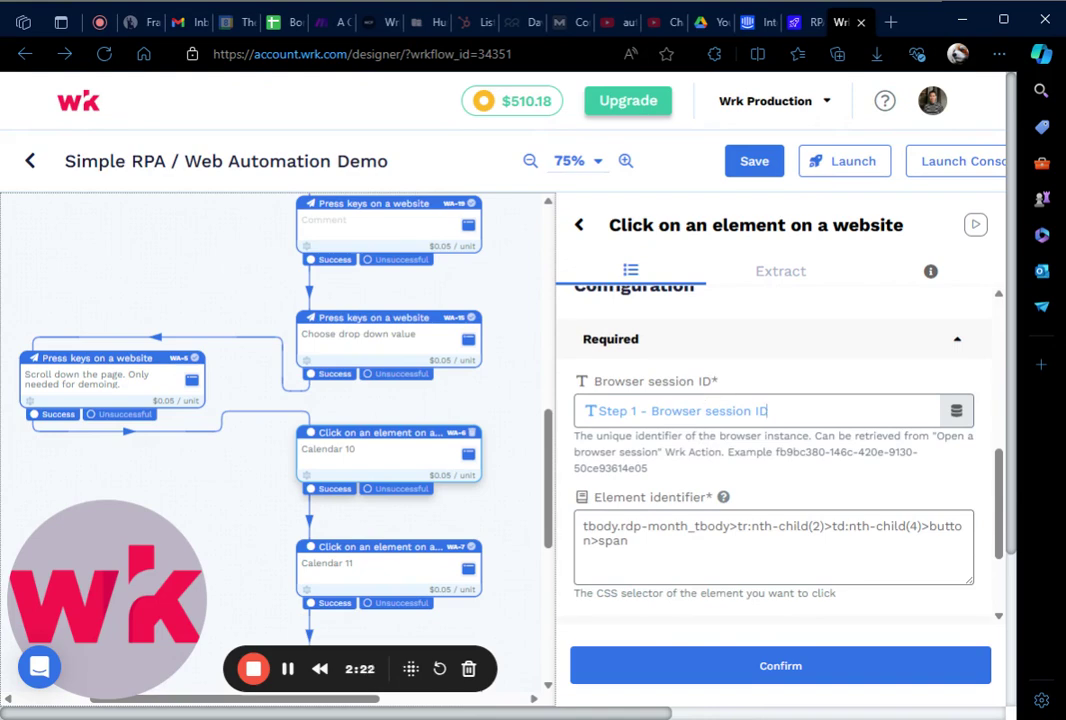
drag(613, 497, 655, 494)
- Open the details of the "Take a screenshot" action near the end of the workflow
scroll(440, 464, down, 5)
scroll(445, 470, down, 2)
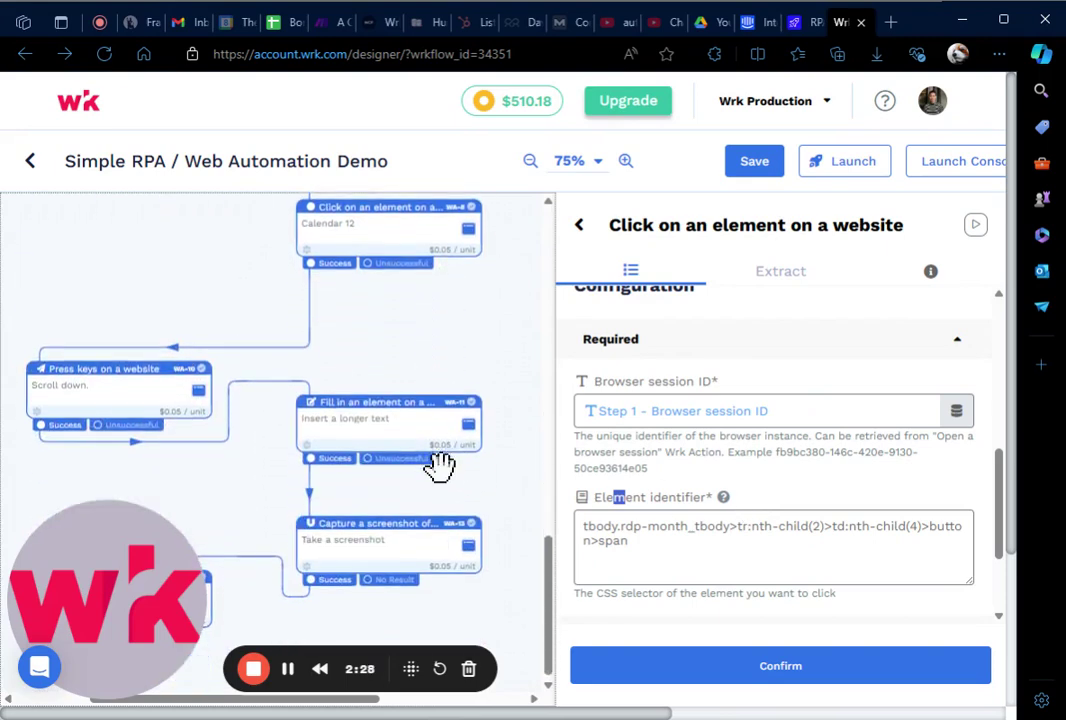
click(388, 540)
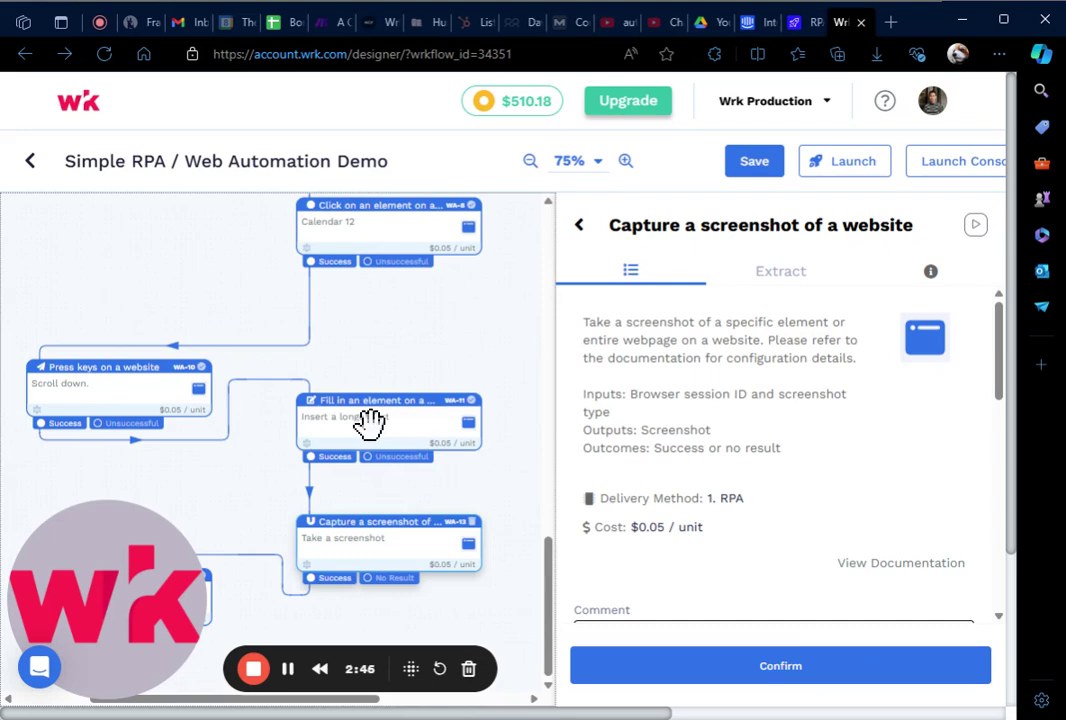
- Launch the Simple RPA / Web Automation Demo workflow
scroll(369, 440, down, 3)
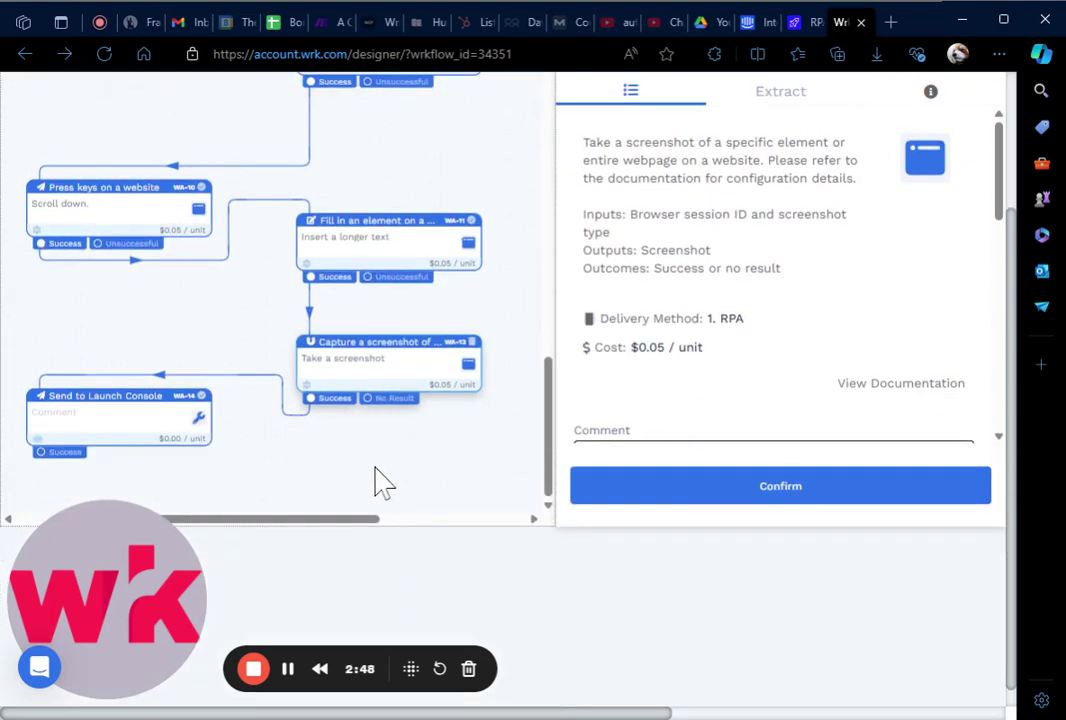
scroll(385, 476, up, 5)
scroll(600, 430, up, 3)
scroll(469, 469, up, 5)
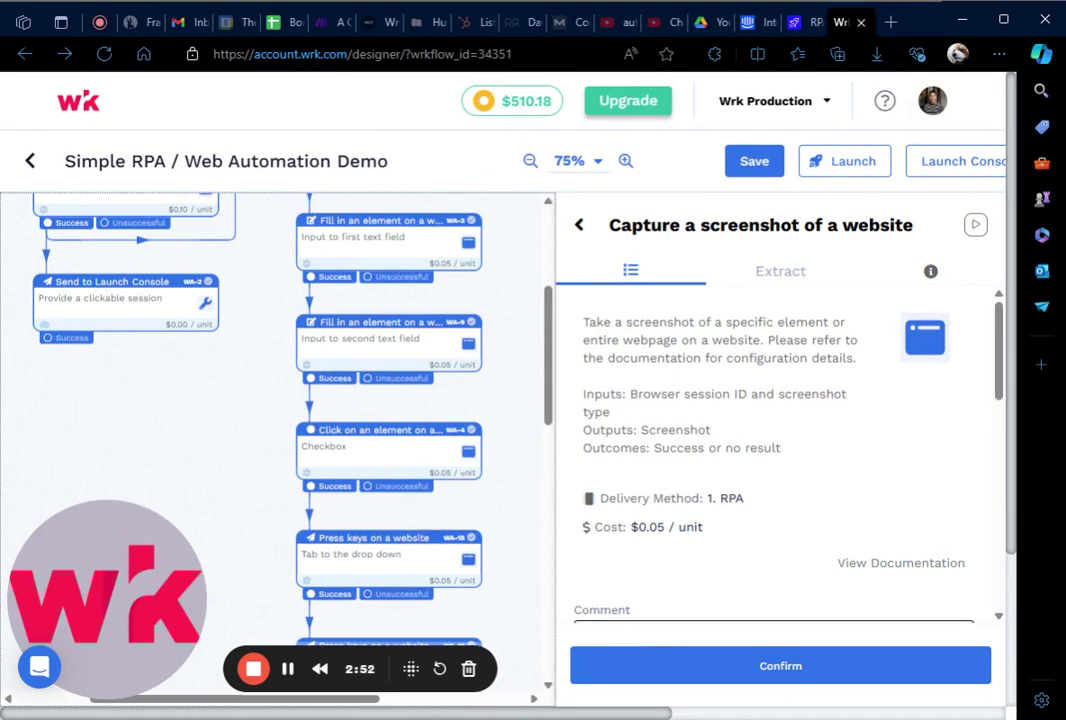
click(855, 178)
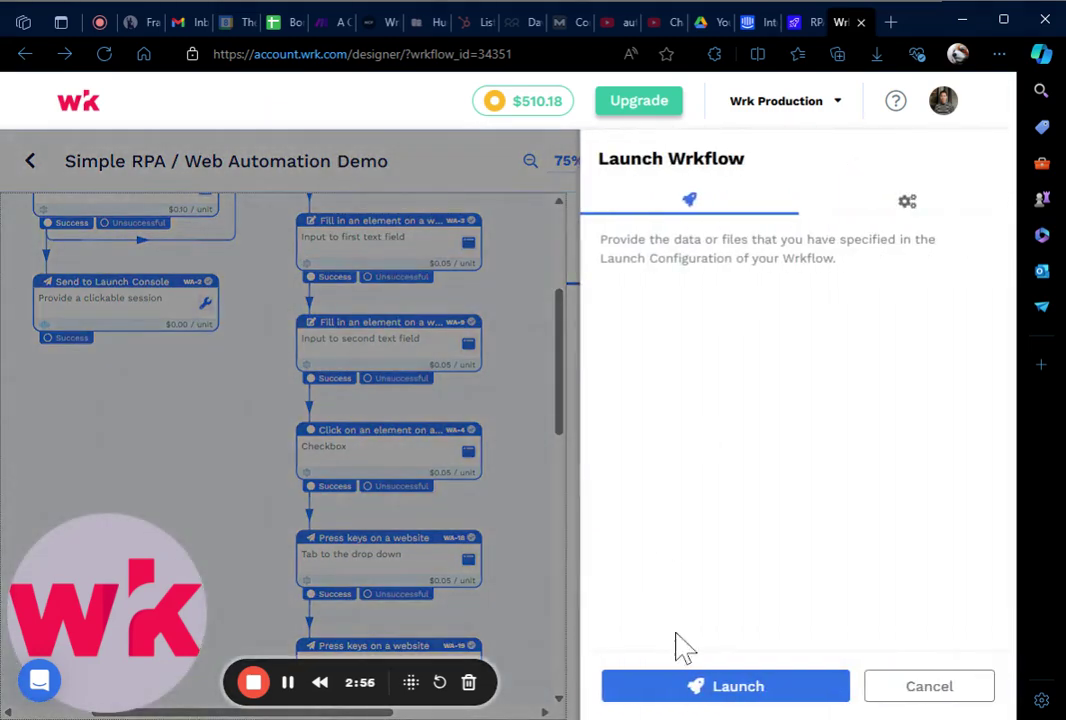
click(728, 690)
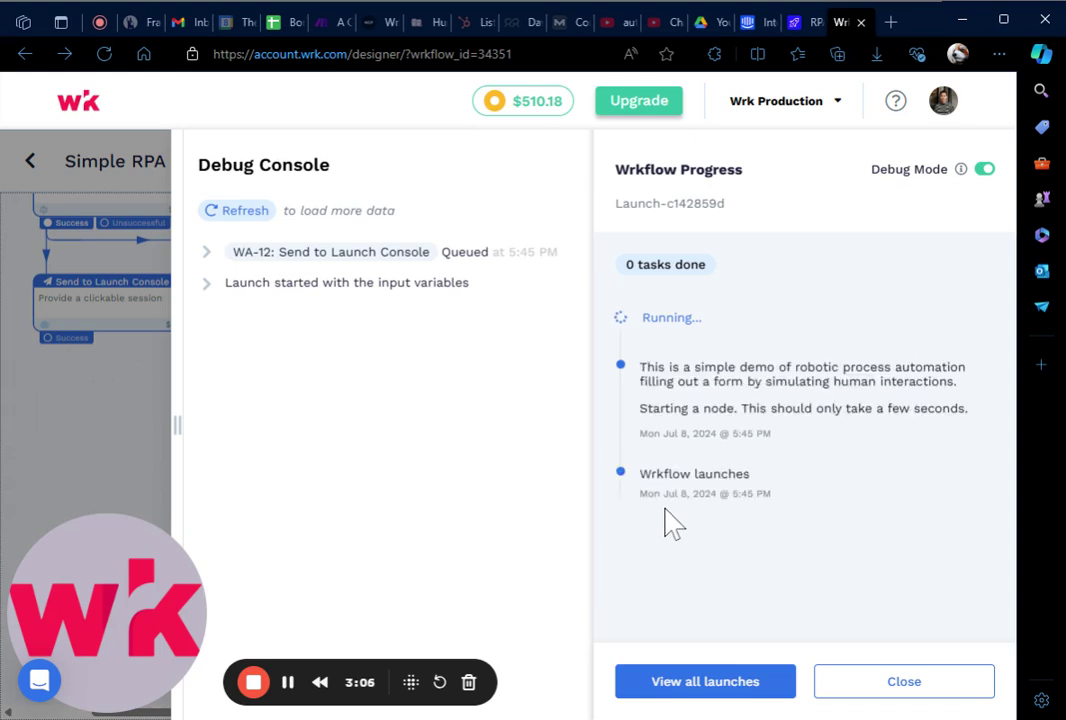
- Refresh the Debug Console and open the live web automation session from the workflow progress messages
click(228, 212)
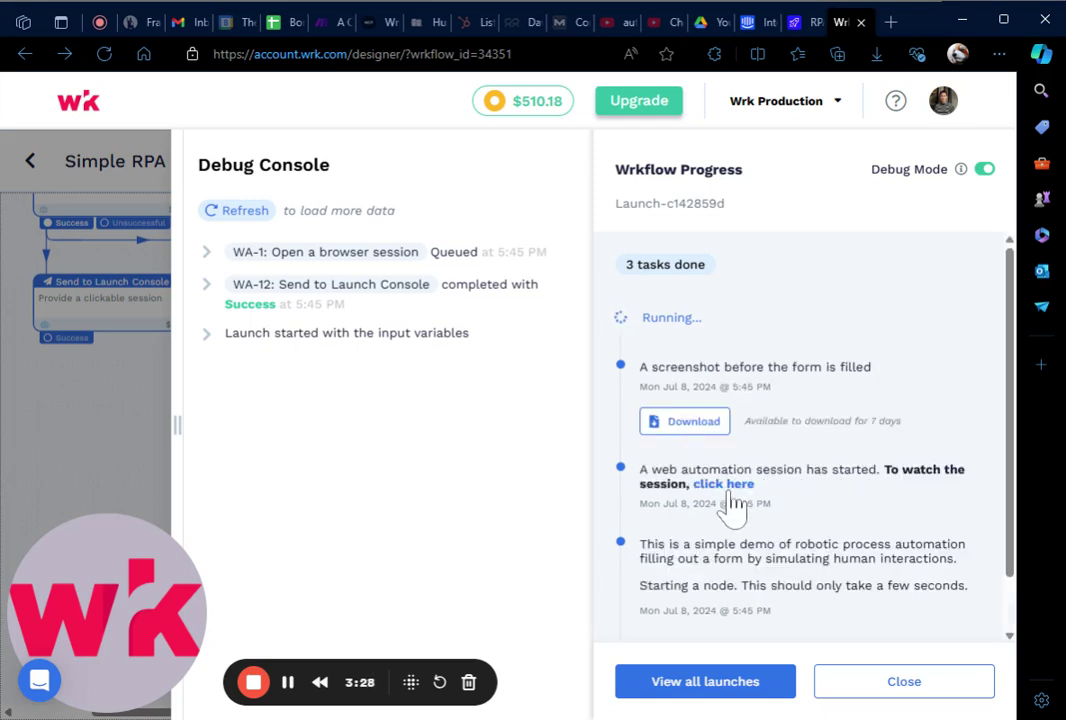
click(729, 486)
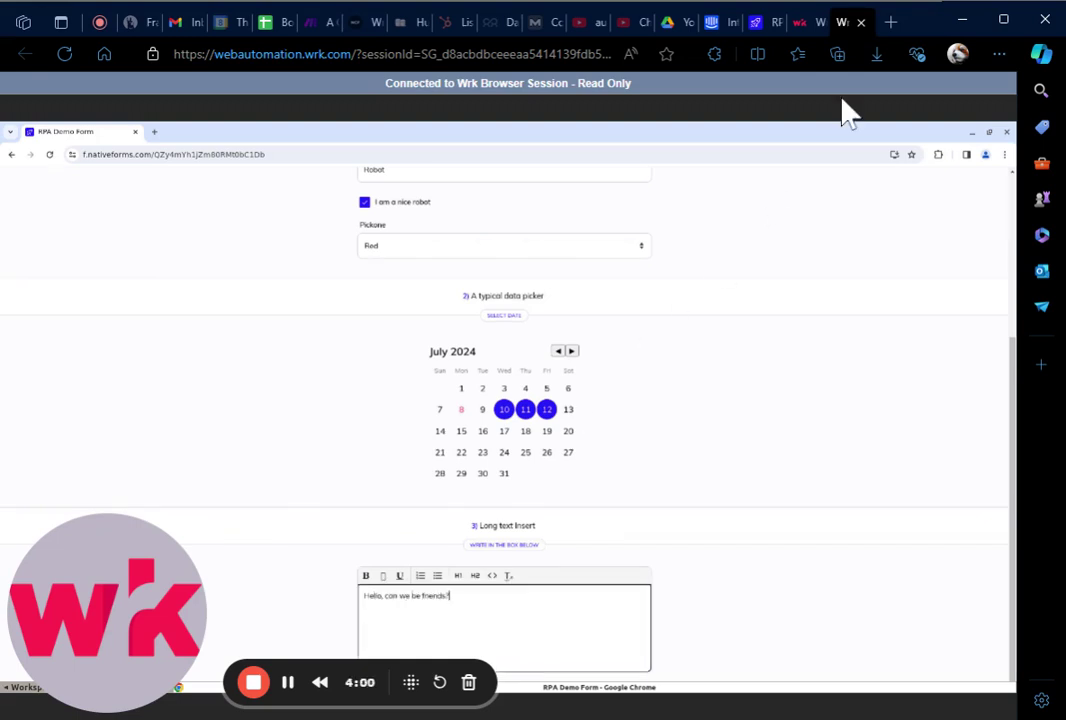
- View the completed-form screenshot from the workflow progress messages, and return to the workflow designer
click(810, 28)
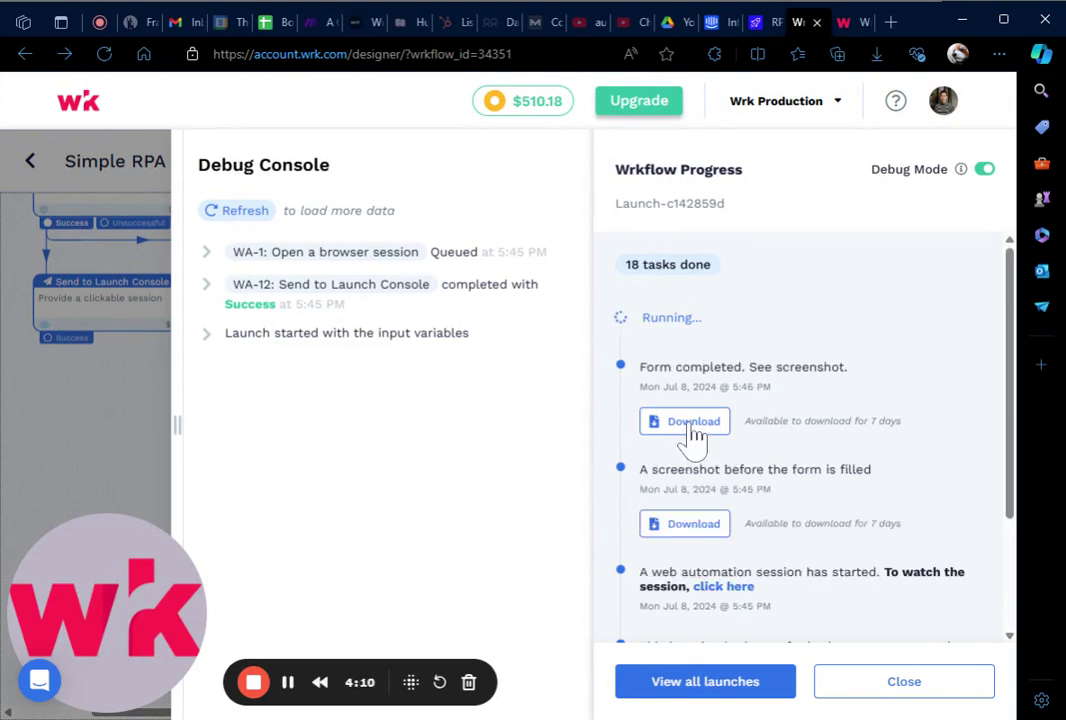
click(689, 426)
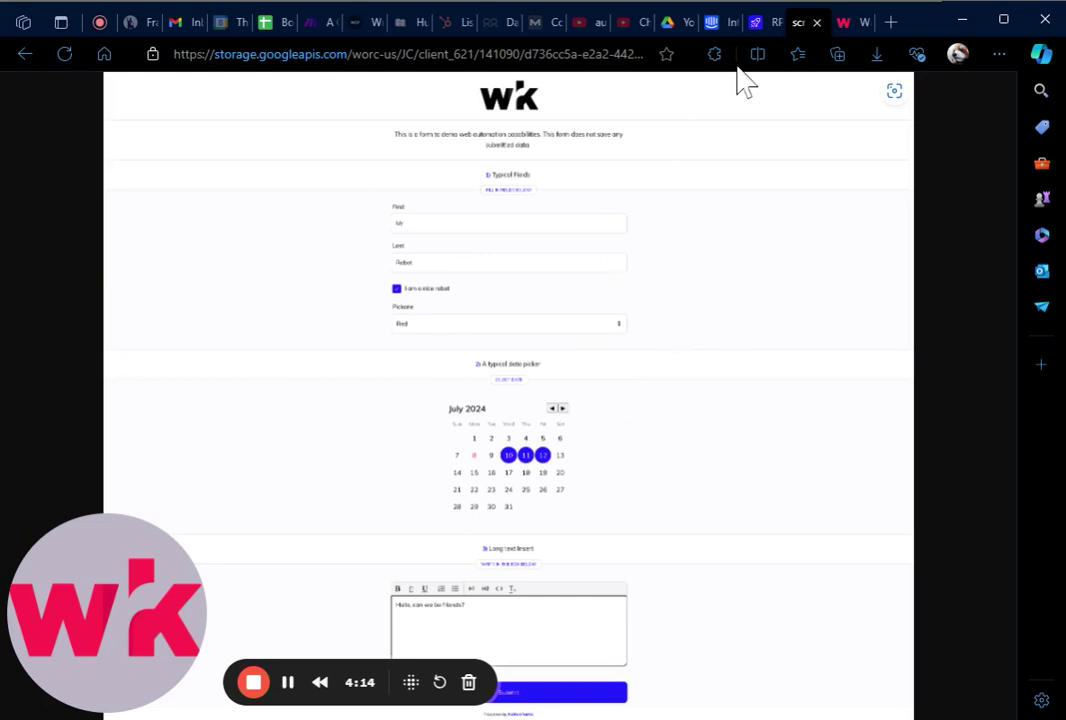
click(25, 54)
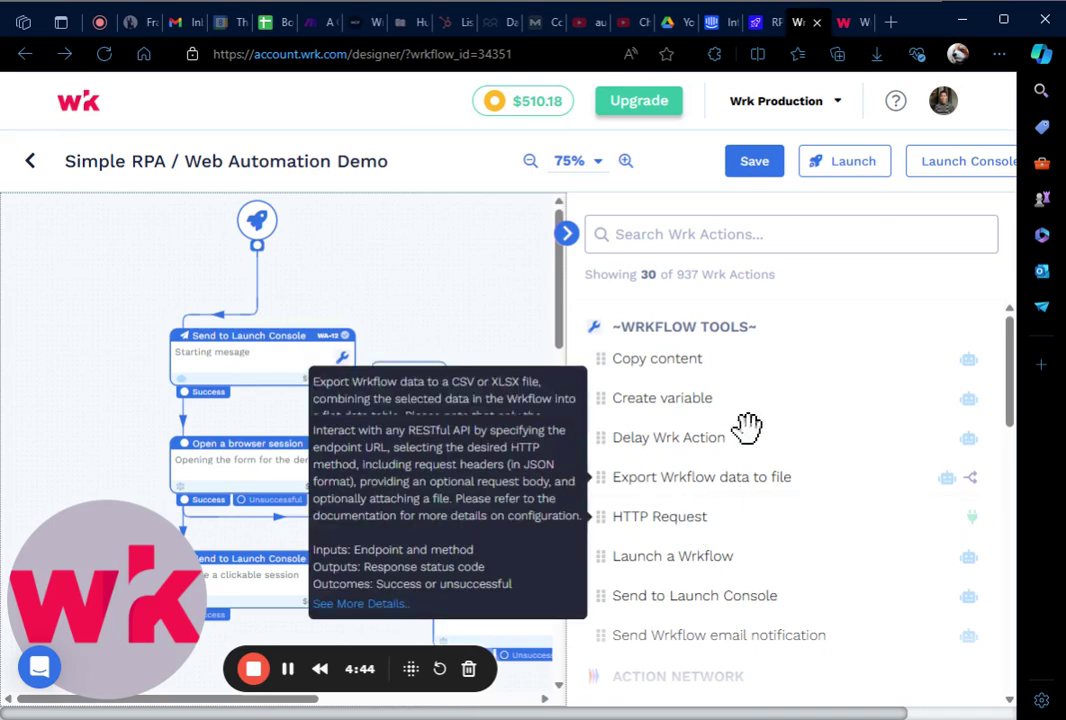
scroll(474, 470, down, 2)
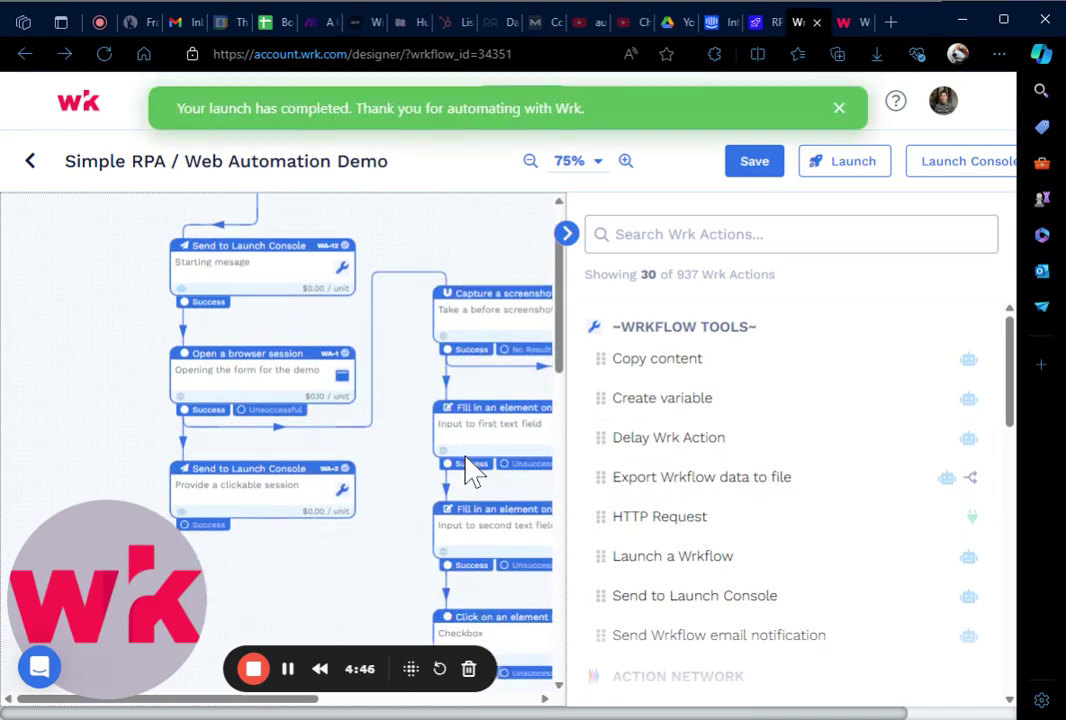